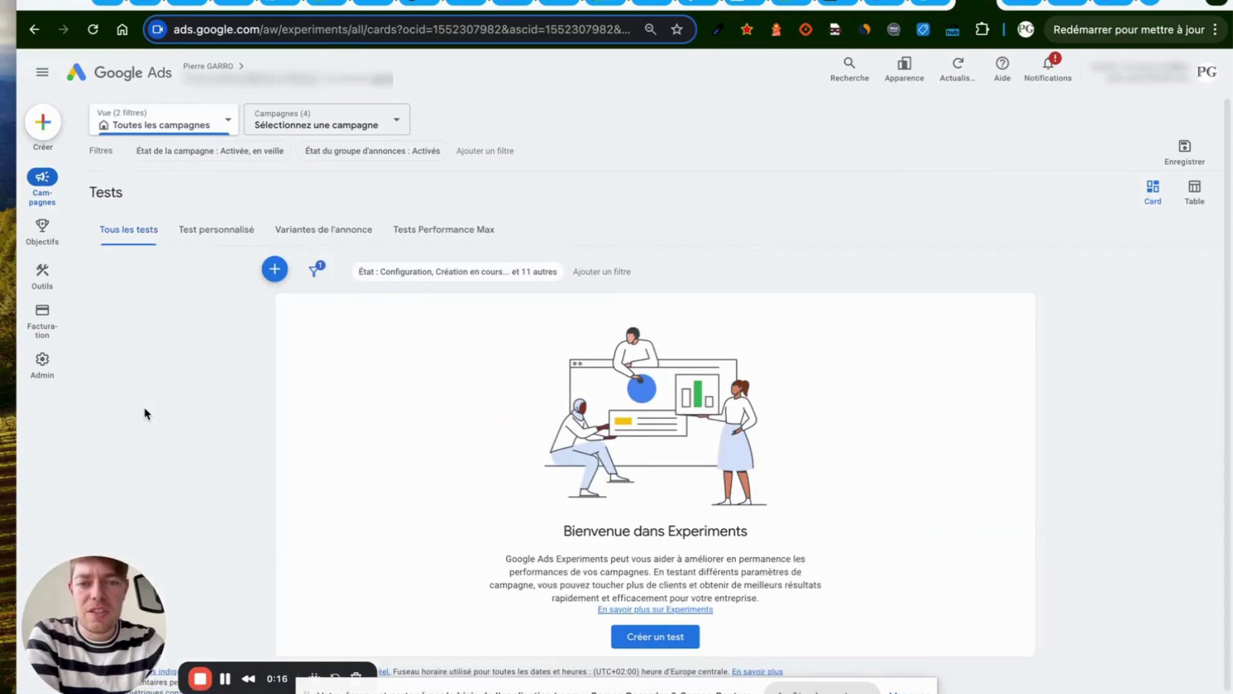
# Start a new Test personnalisé experiment for the Rechercher campaign type
pyautogui.scroll(-1, 358, 419)
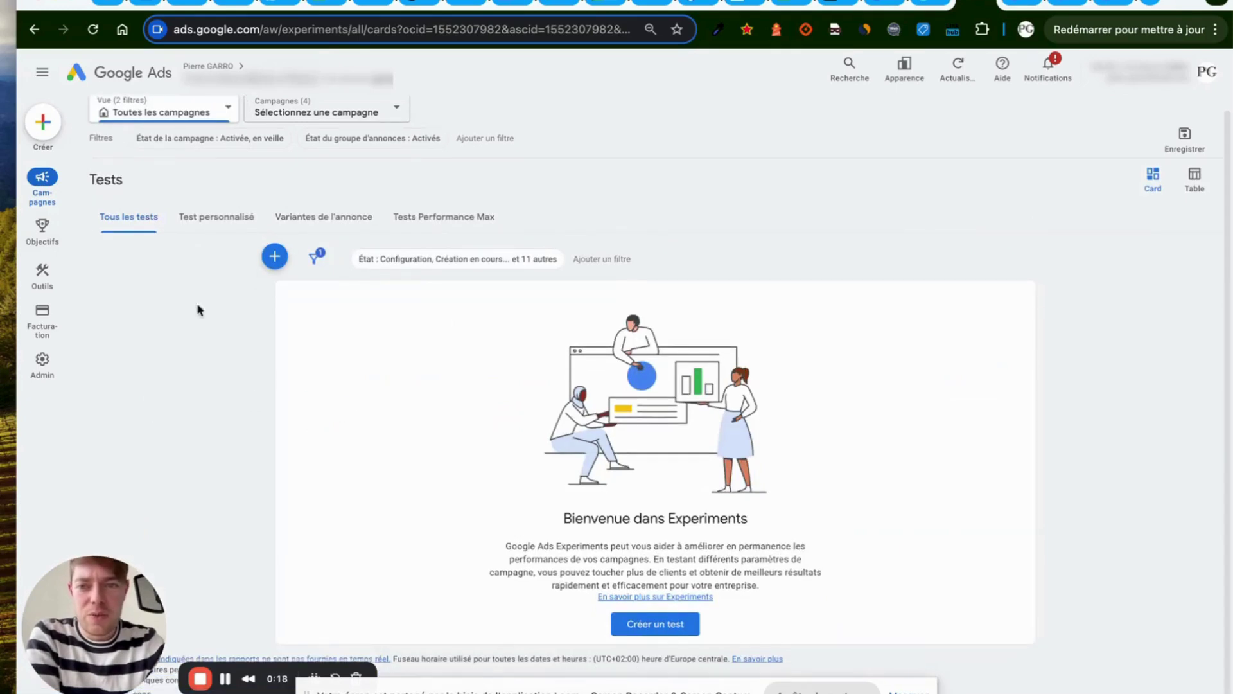
pyautogui.click(215, 218)
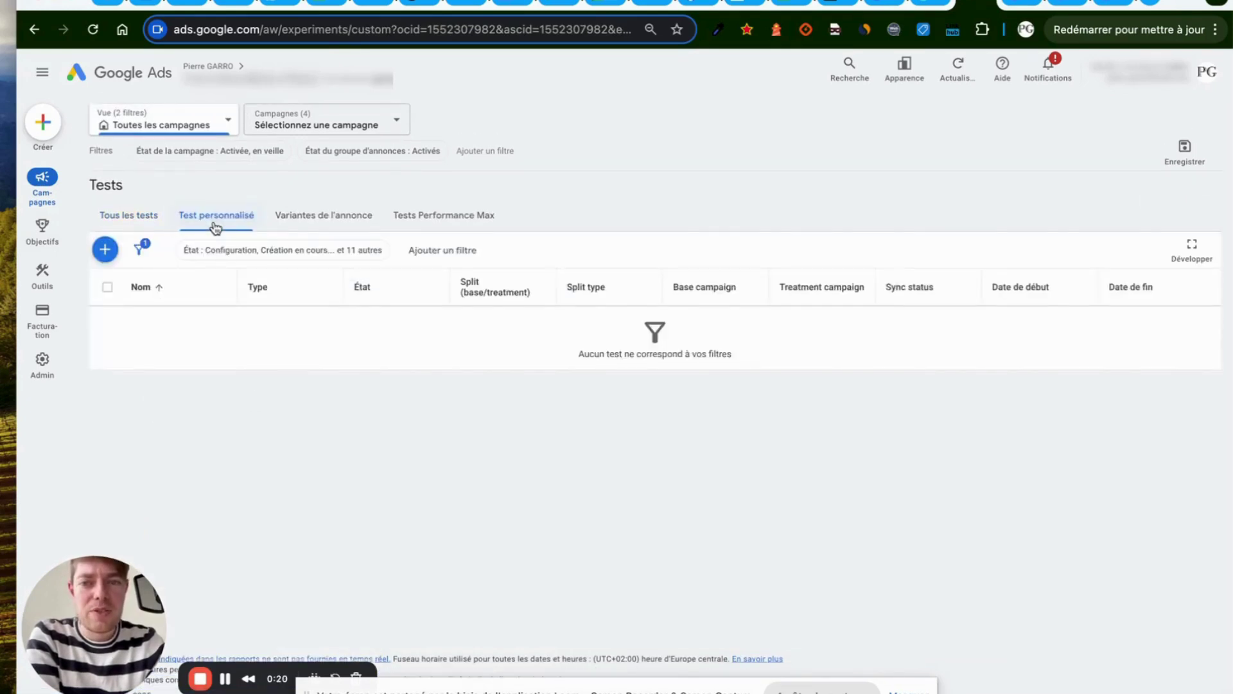
pyautogui.click(105, 249)
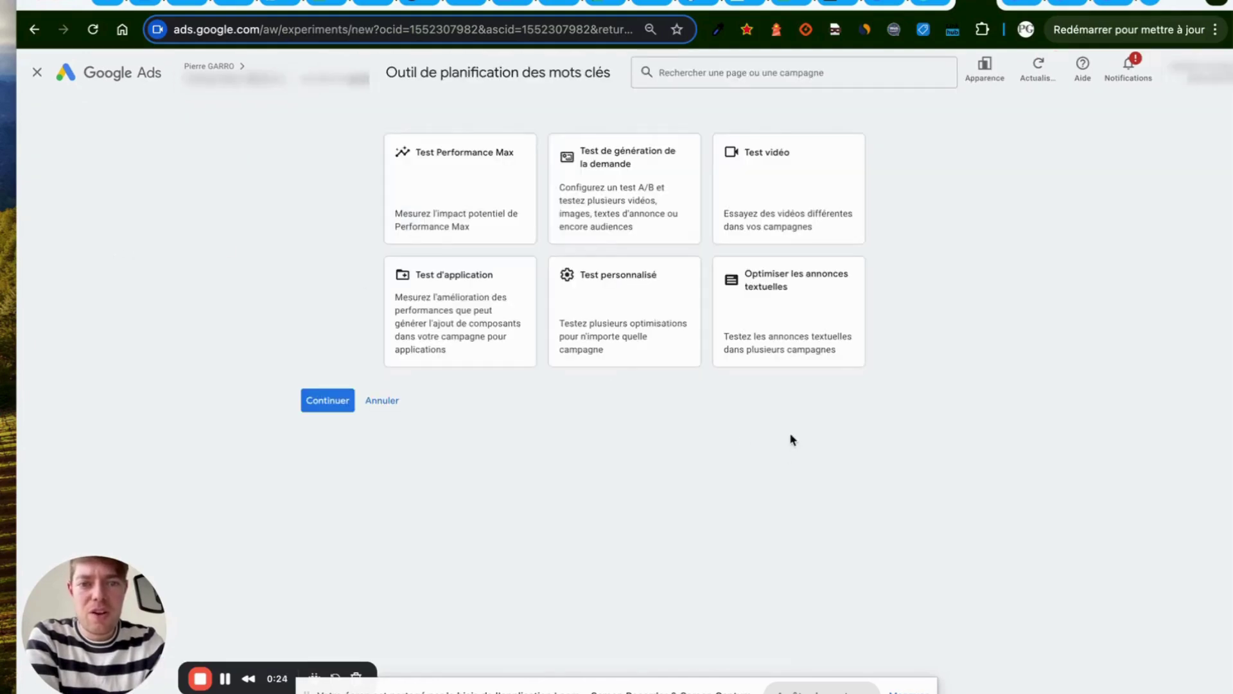
pyautogui.click(660, 317)
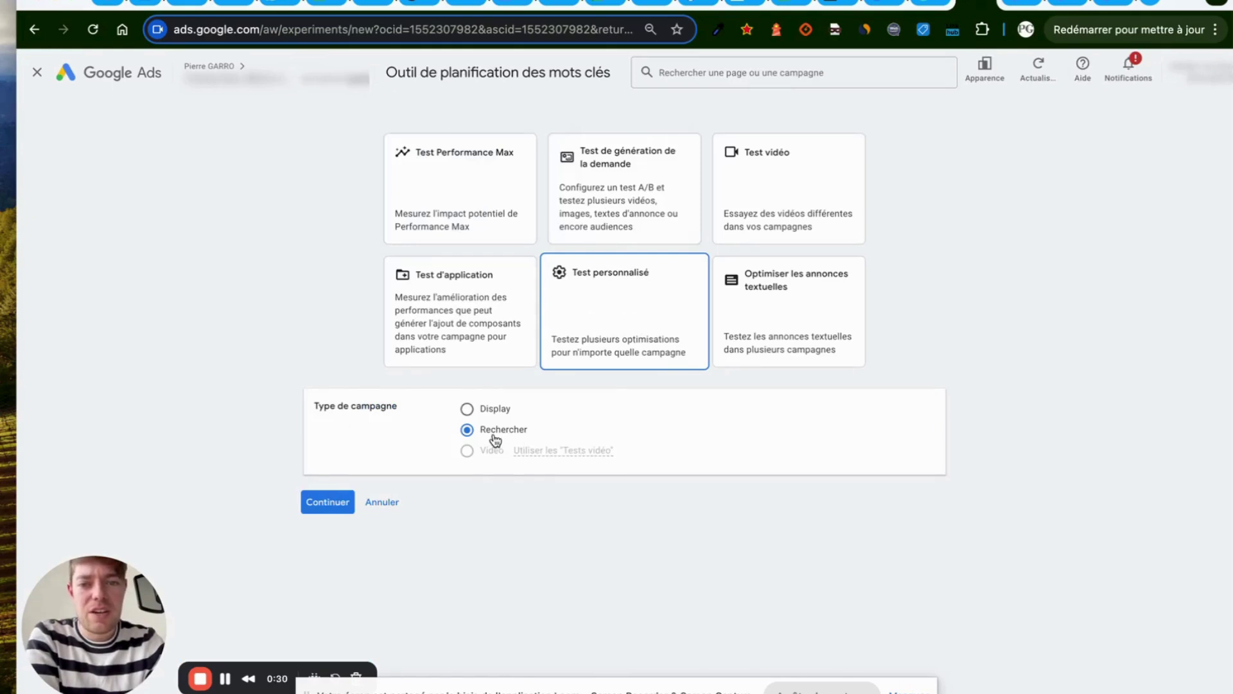
pyautogui.click(328, 504)
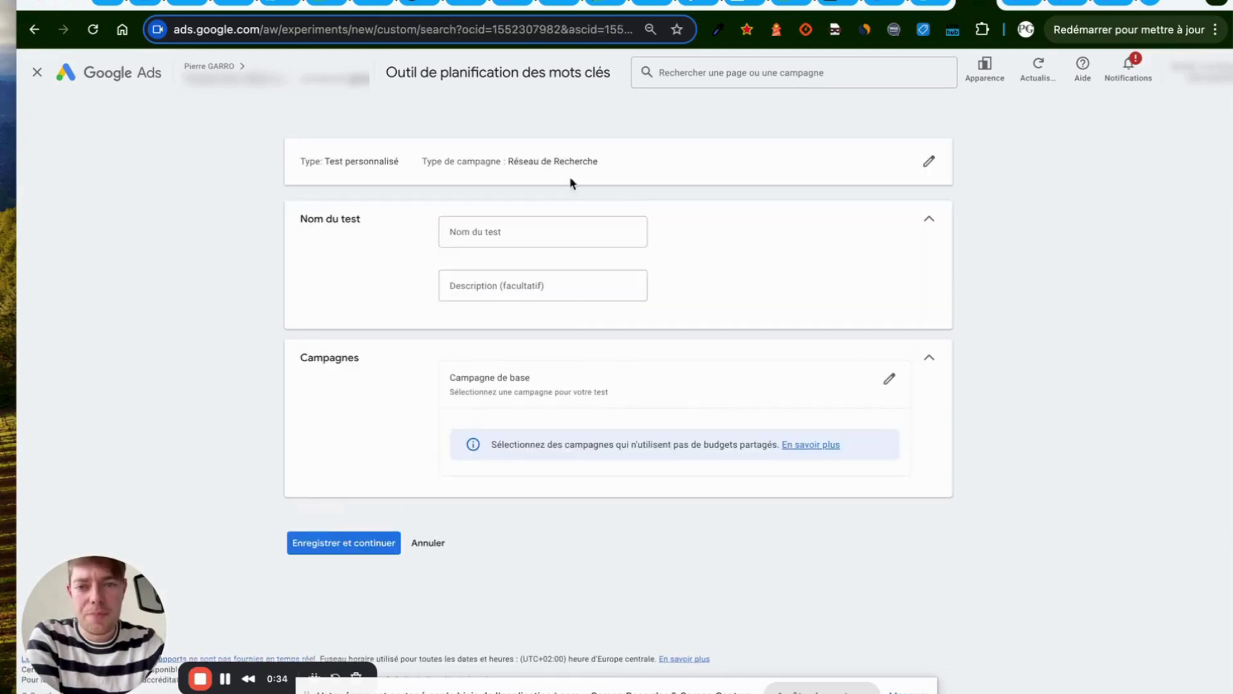
# Name the test "Test Maximiser les conversions" and leave the optional description empty
pyautogui.click(531, 231)
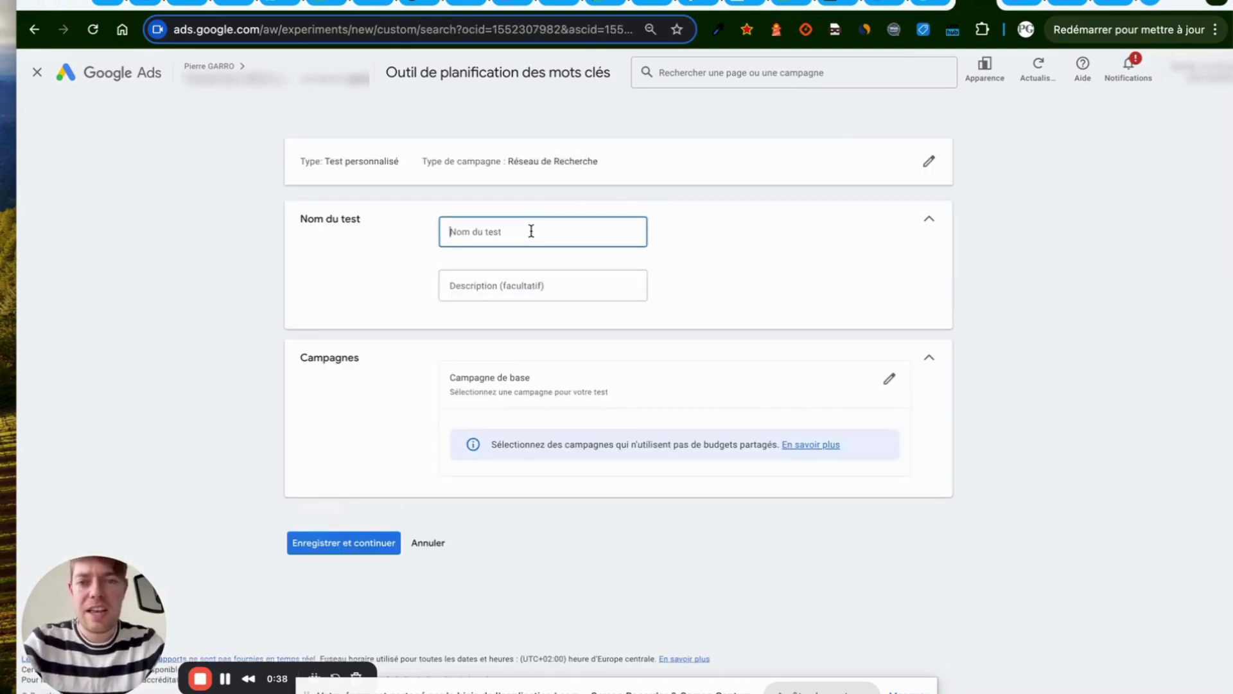
pyautogui.write('Test Maximiser les conversions')
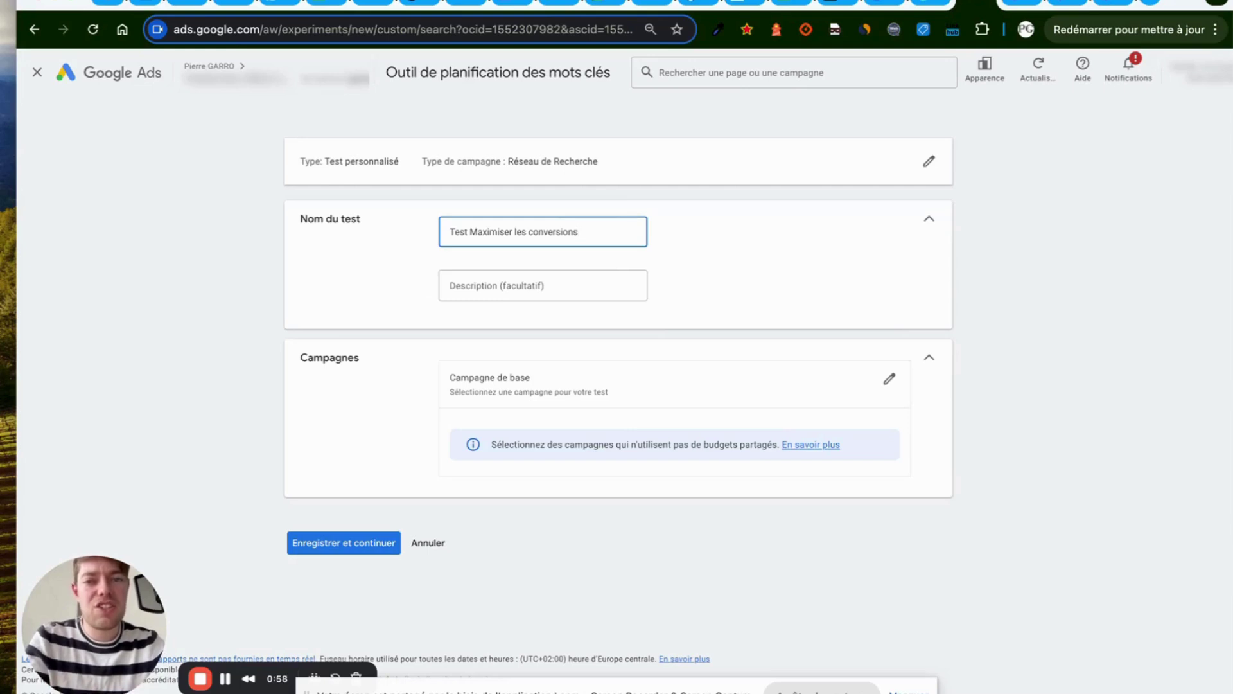
pyautogui.click(550, 281)
pyautogui.click(616, 332)
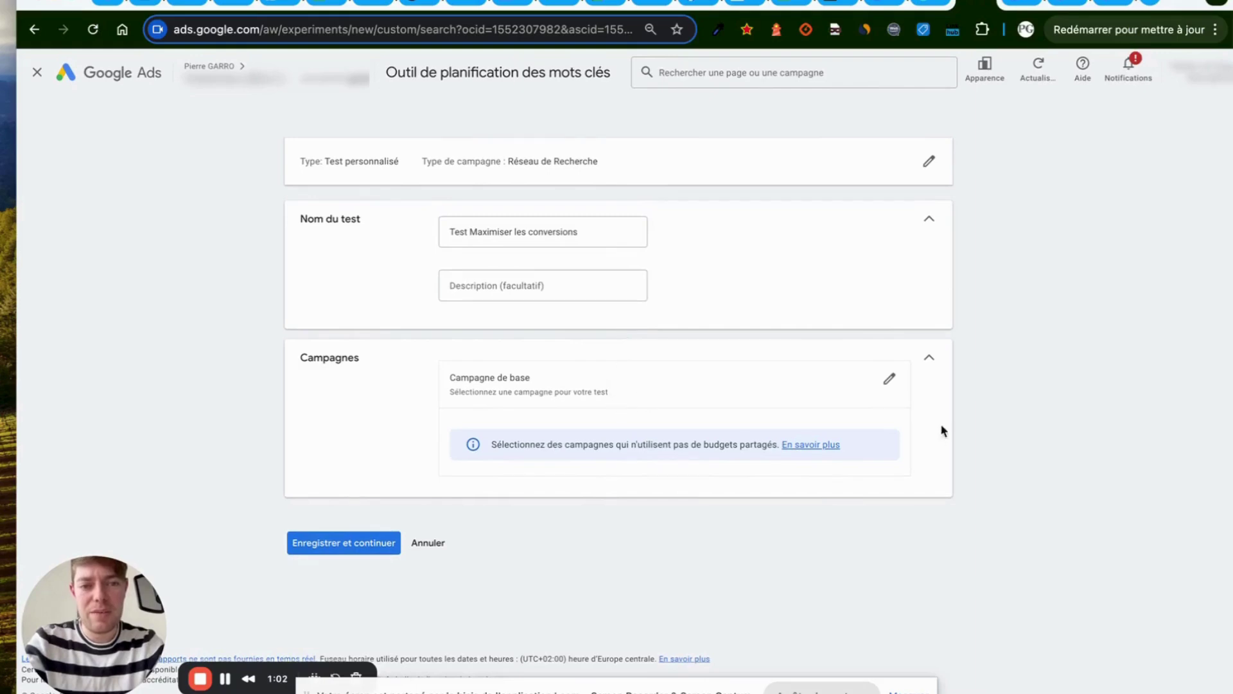
# Select VK Reims as the base campaign for the test
pyautogui.click(899, 388)
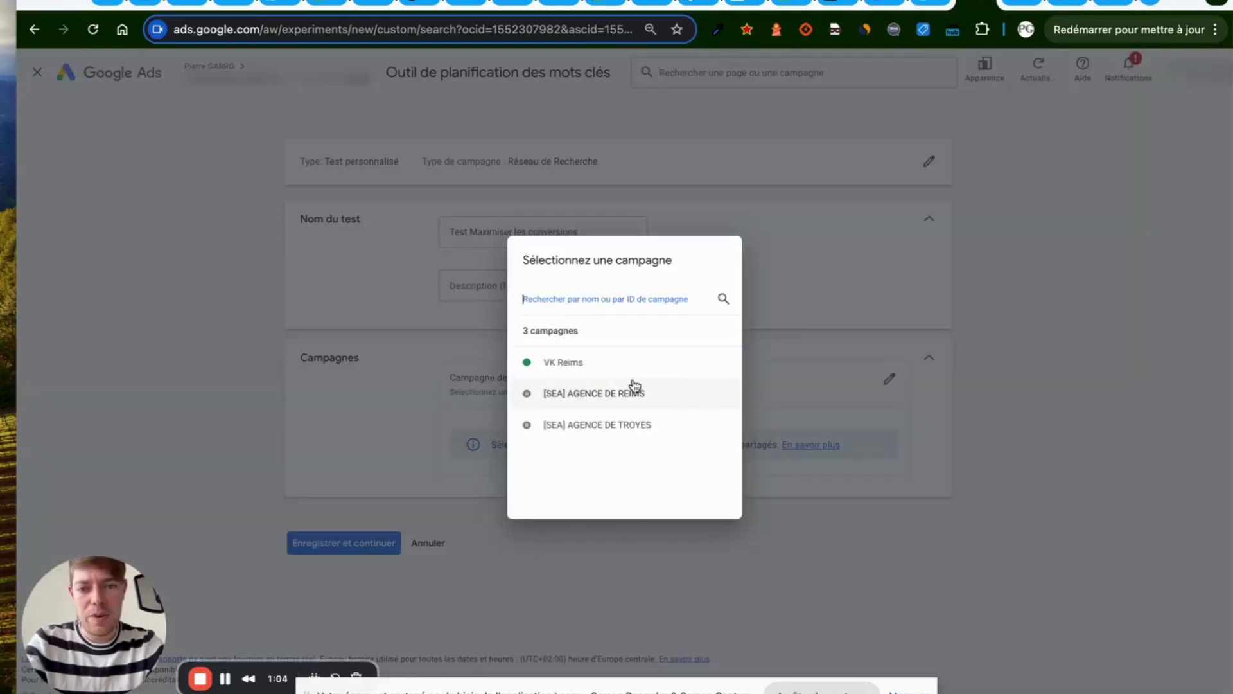
pyautogui.click(576, 363)
pyautogui.scroll(-2, 765, 444)
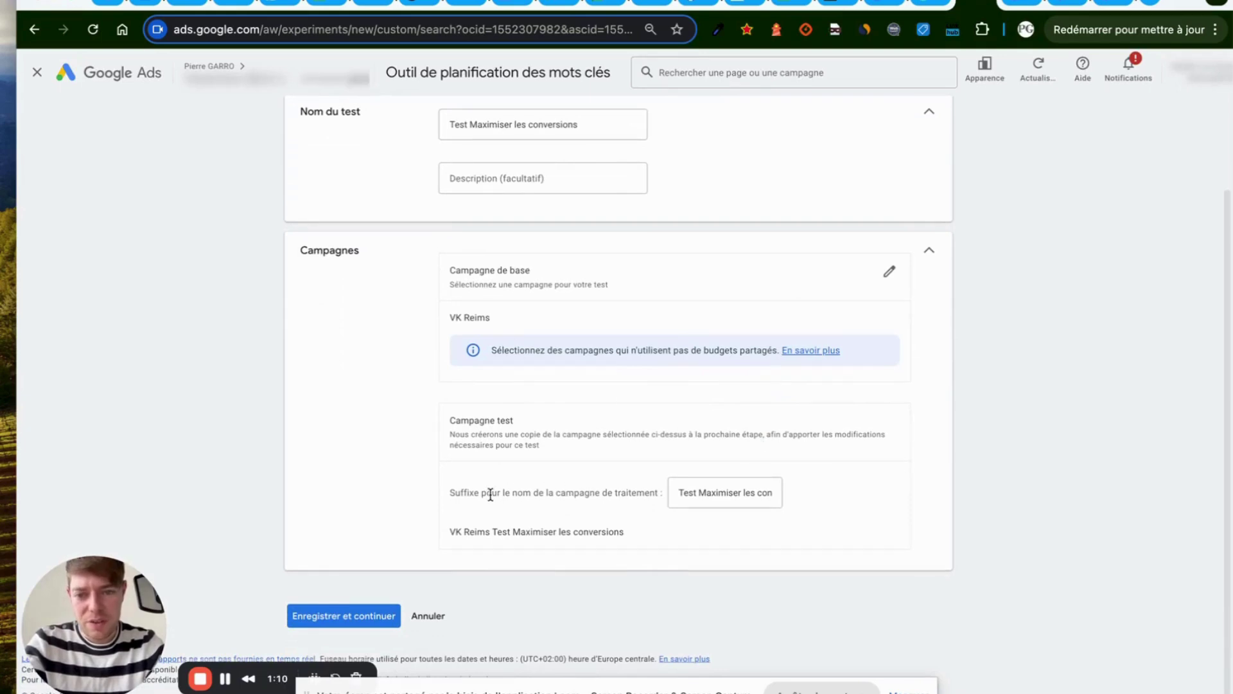
# Keep "Test Maximiser les conversions" as the treatment campaign's name suffix and save the test configuration
pyautogui.click(716, 493)
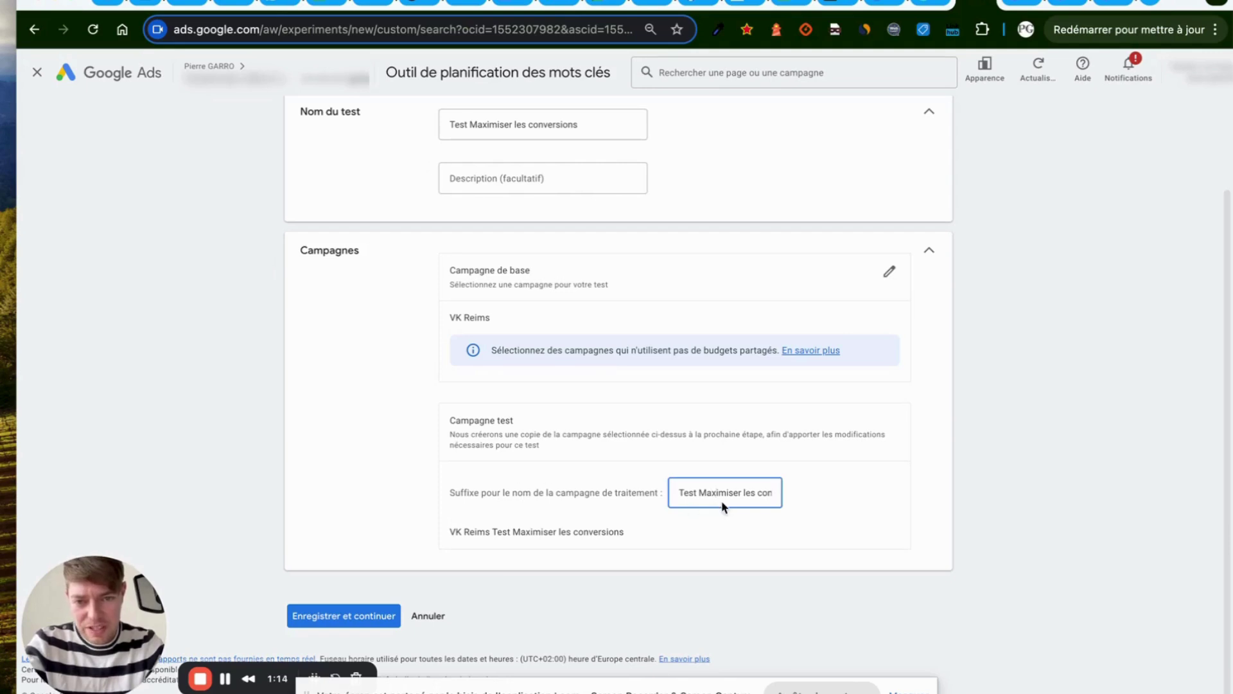
pyautogui.moveTo(679, 494); pyautogui.dragTo(598, 492)
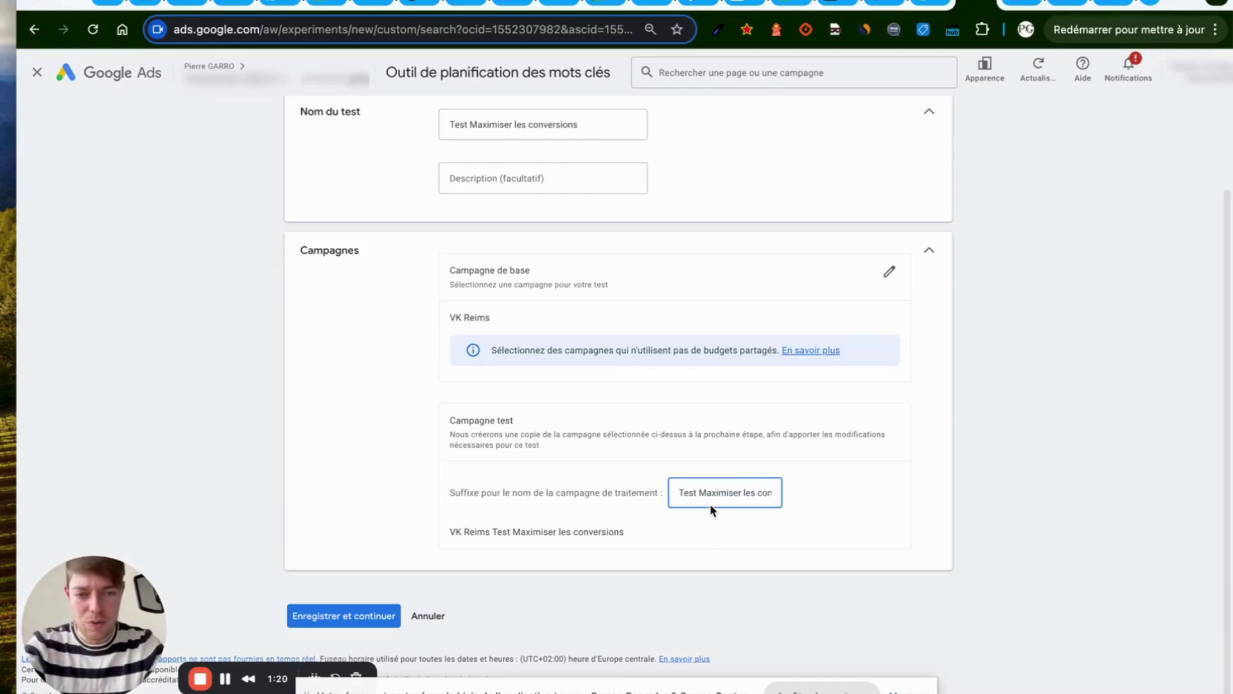
pyautogui.moveTo(692, 493); pyautogui.dragTo(738, 501)
pyautogui.click(710, 533)
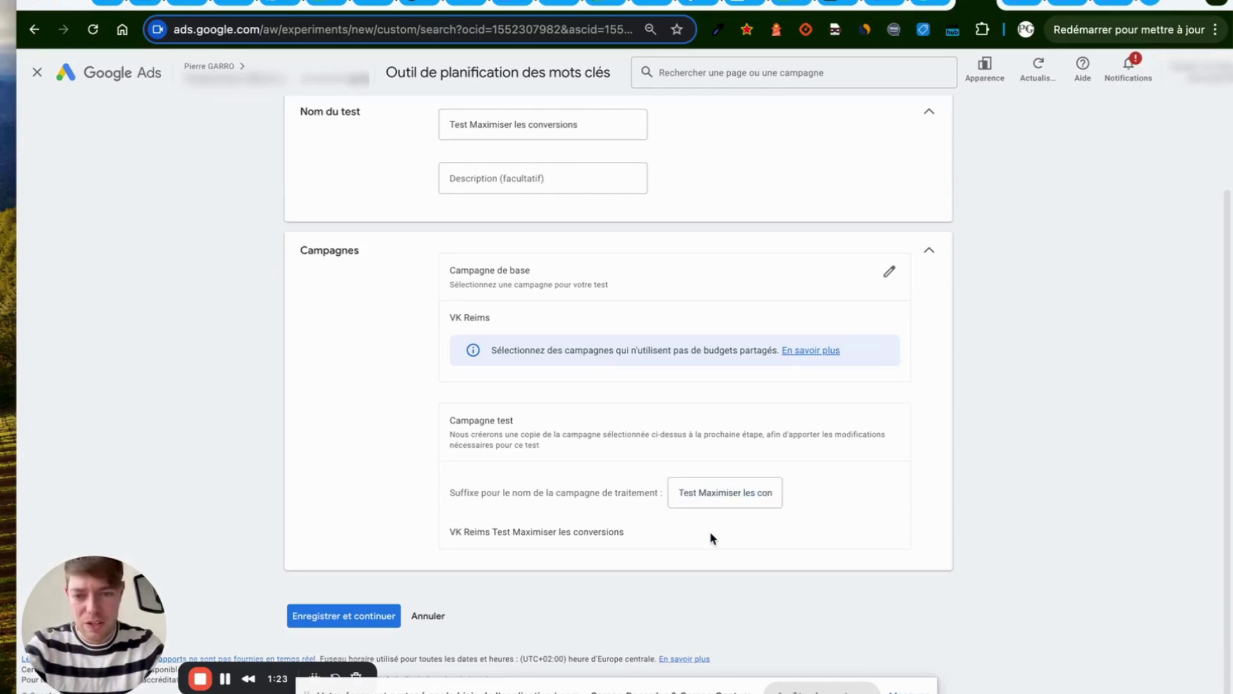
pyautogui.click(339, 616)
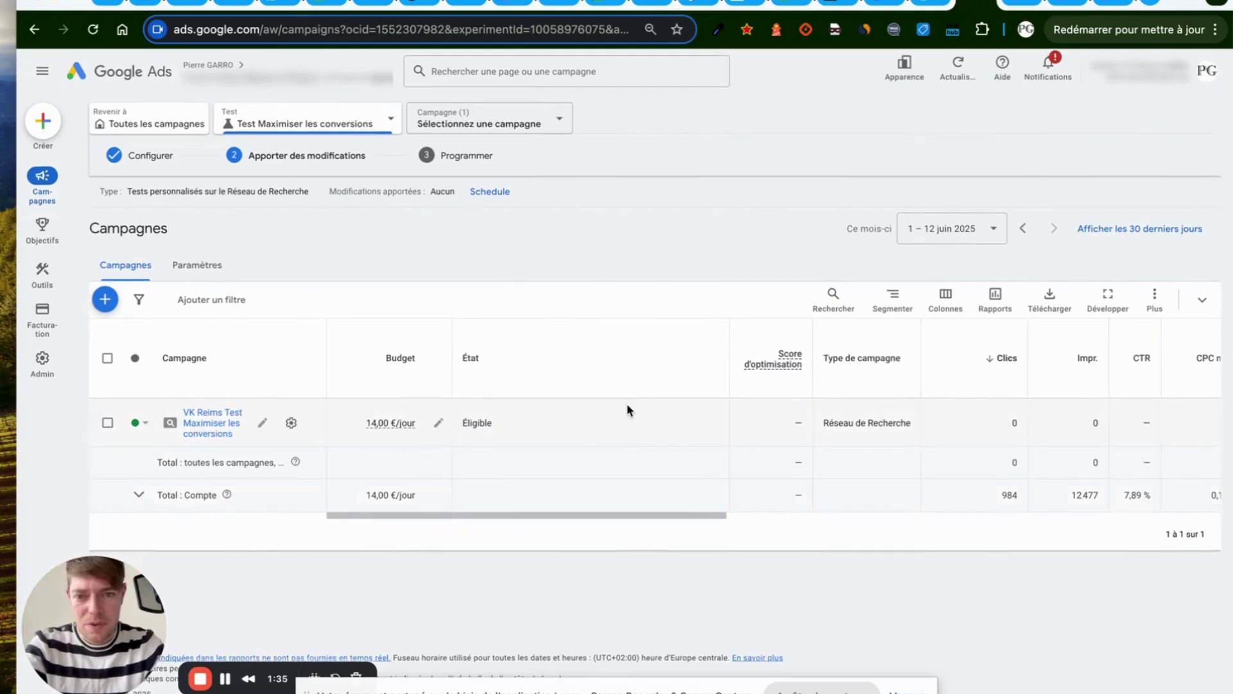
# Change the test campaign's bidding strategy to Maximiser les conversions without a target cost per action, and save it
pyautogui.click(291, 431)
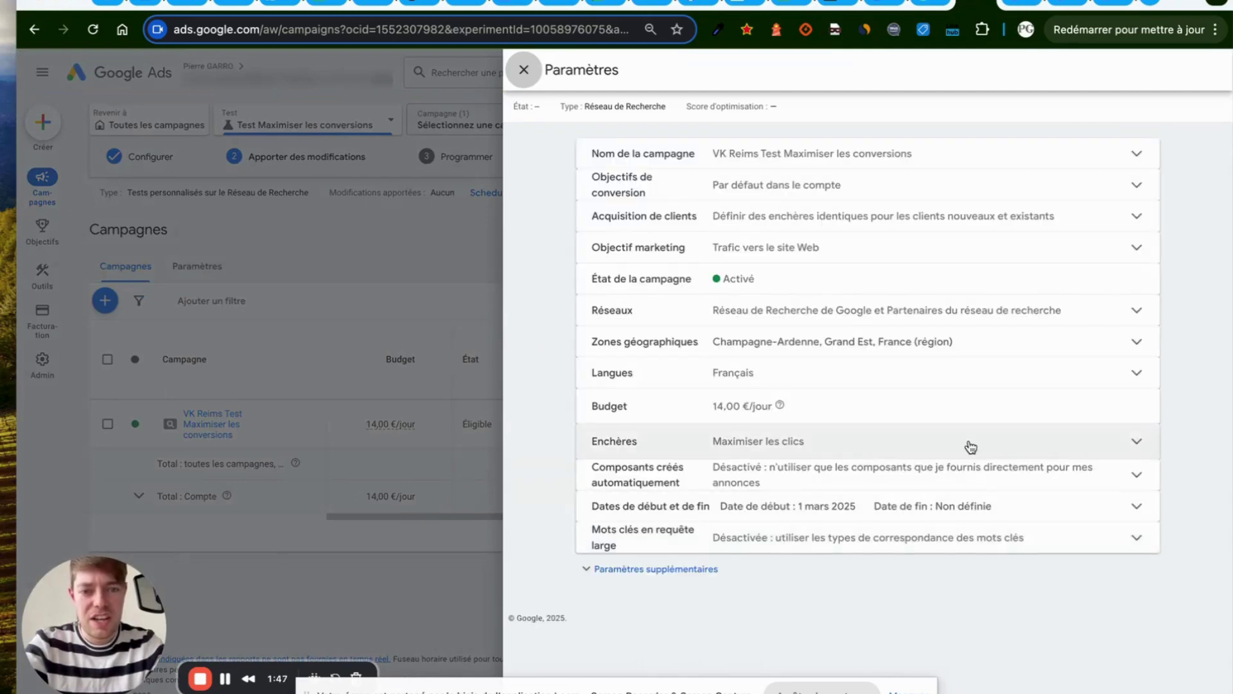
pyautogui.click(970, 446)
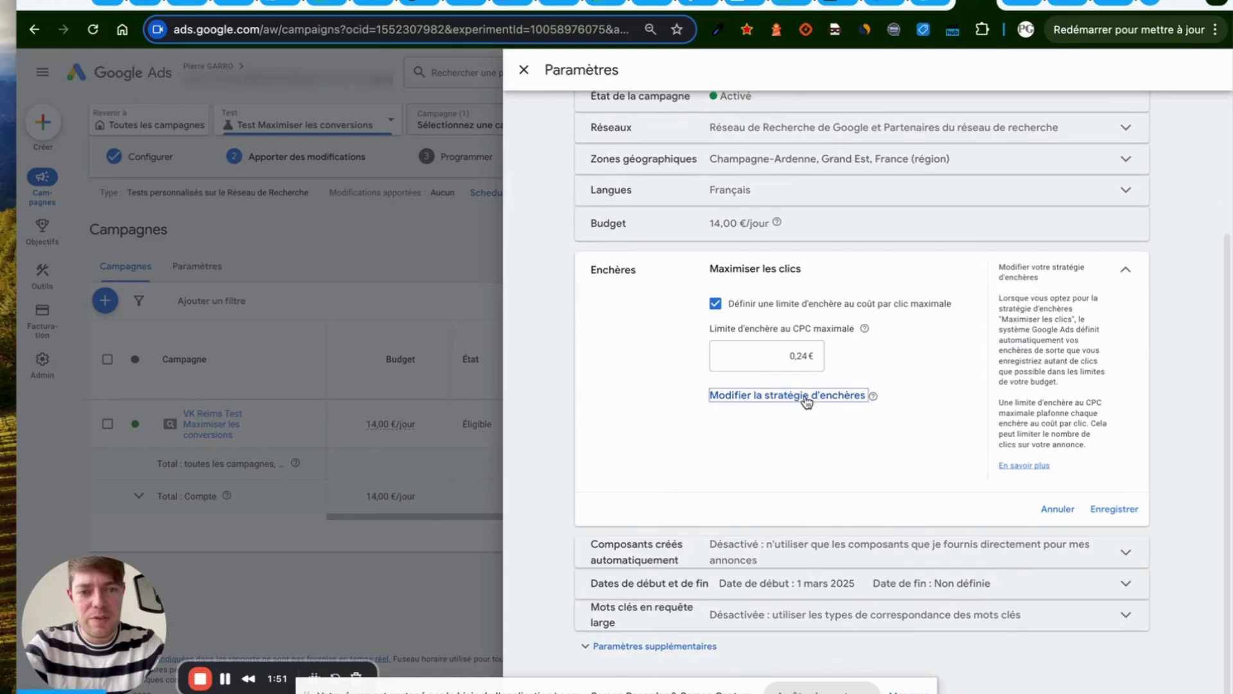
pyautogui.click(807, 399)
pyautogui.scroll(-1, 790, 449)
pyautogui.click(781, 491)
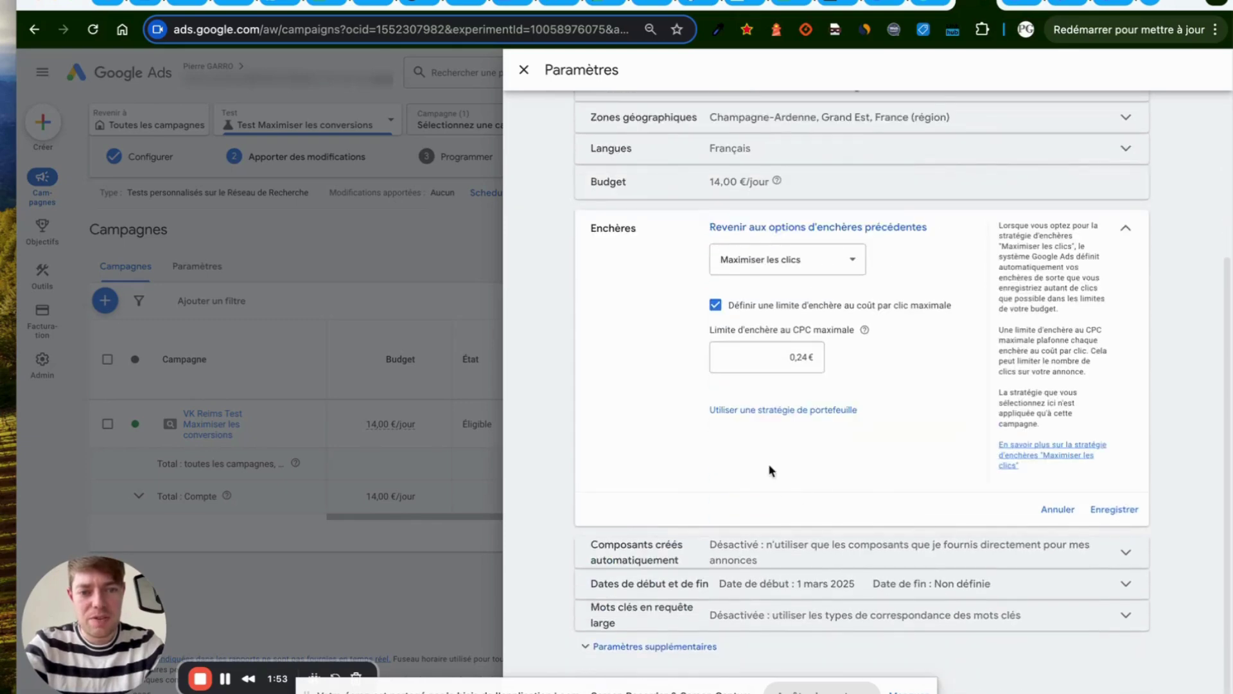
pyautogui.click(792, 251)
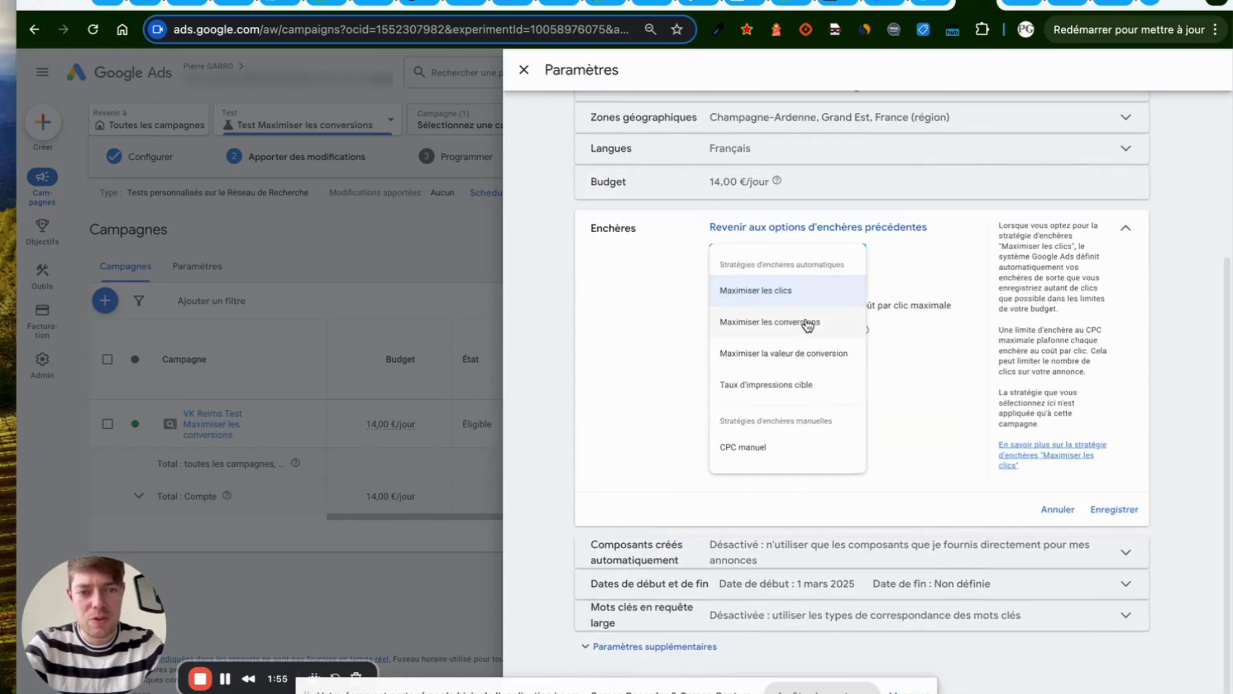
pyautogui.click(806, 321)
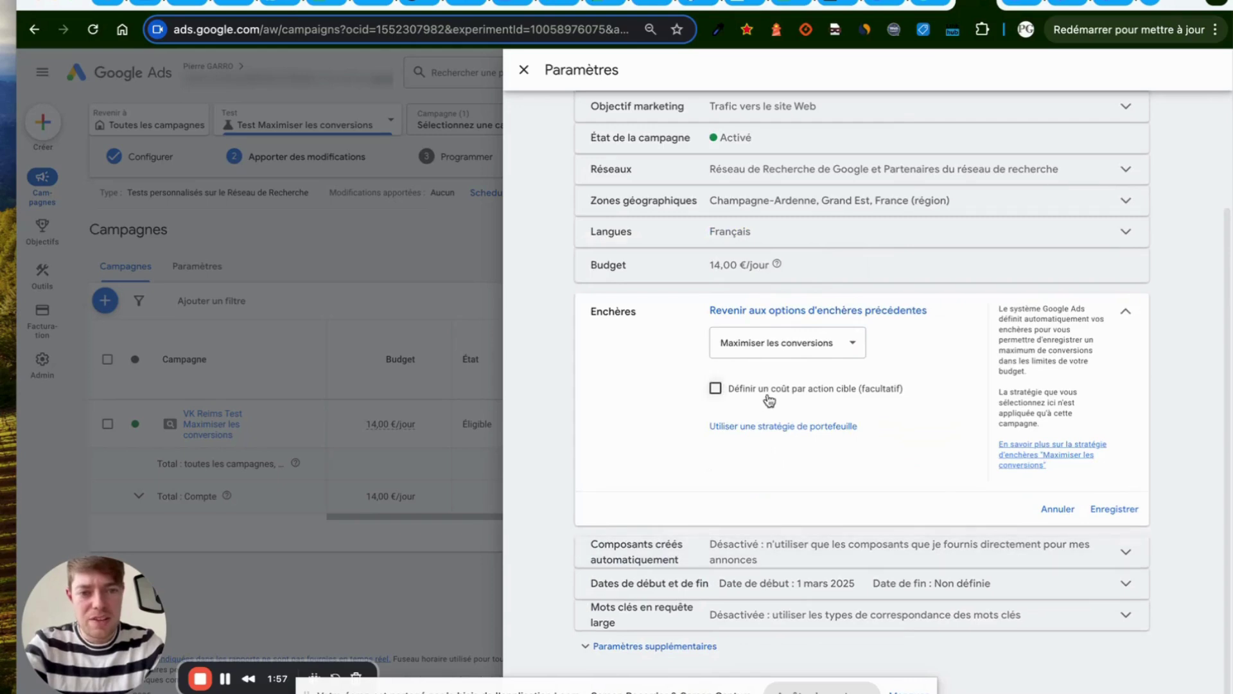
pyautogui.click(1111, 509)
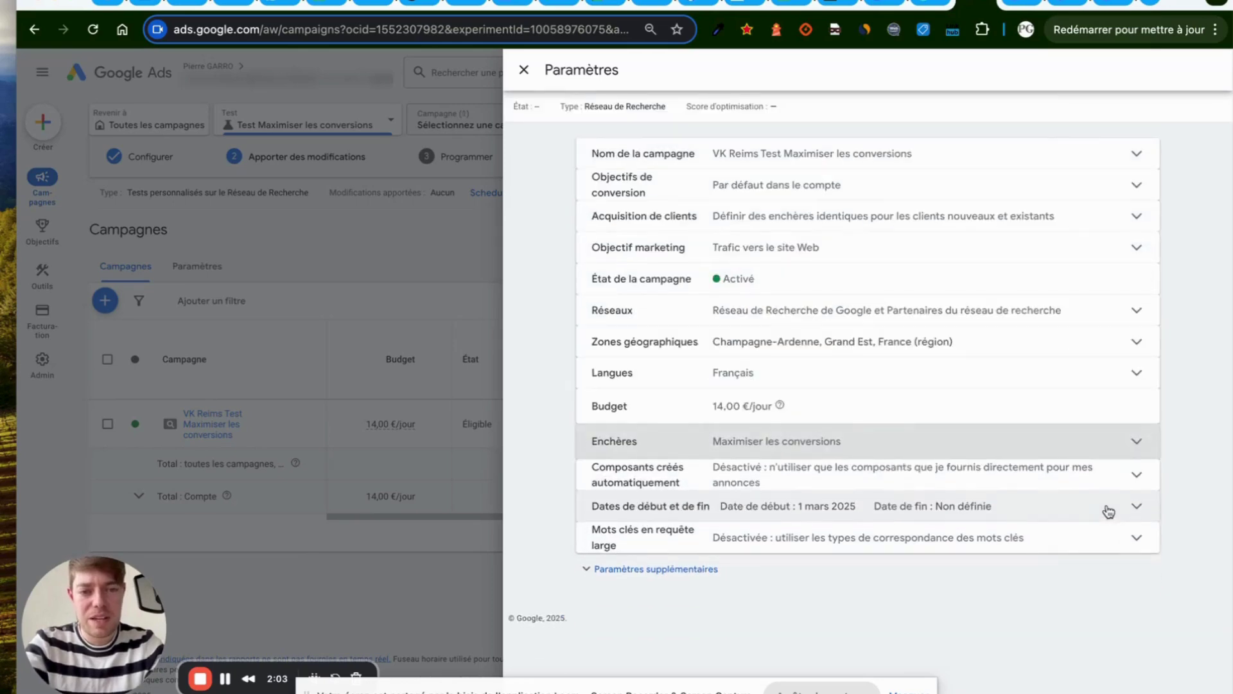
pyautogui.click(524, 70)
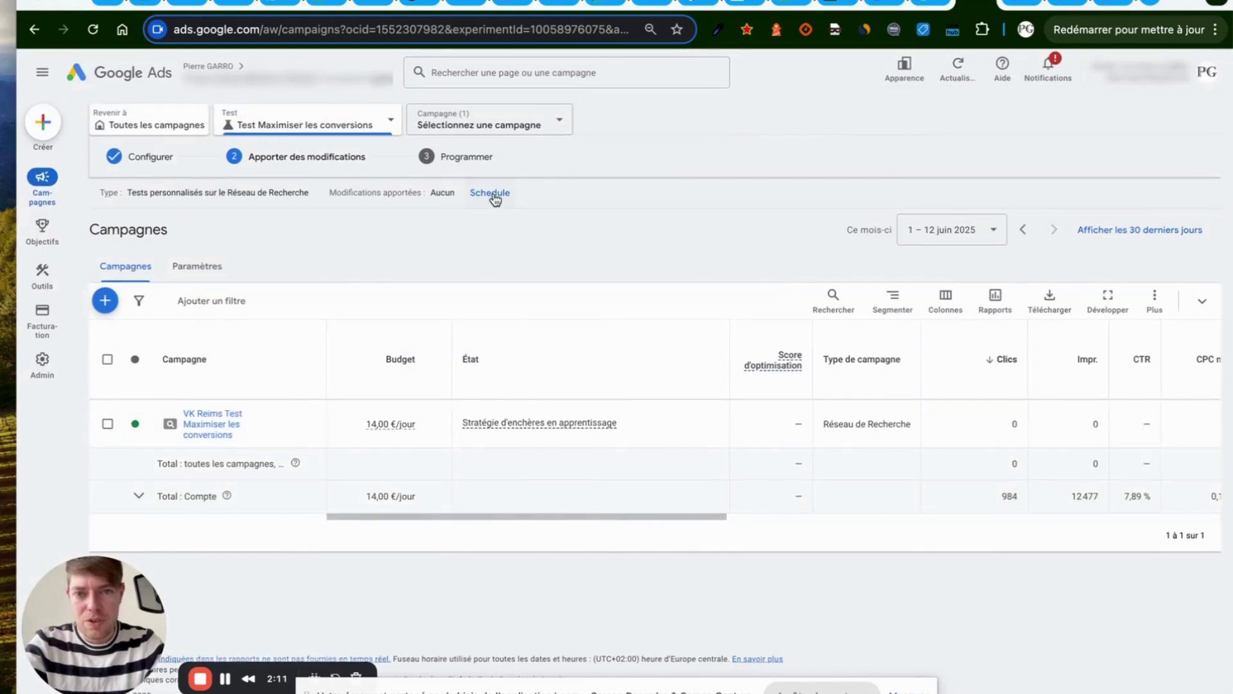
# Open the test's scheduling settings and set the first objective to Conversions: Augmenter
pyautogui.click(492, 193)
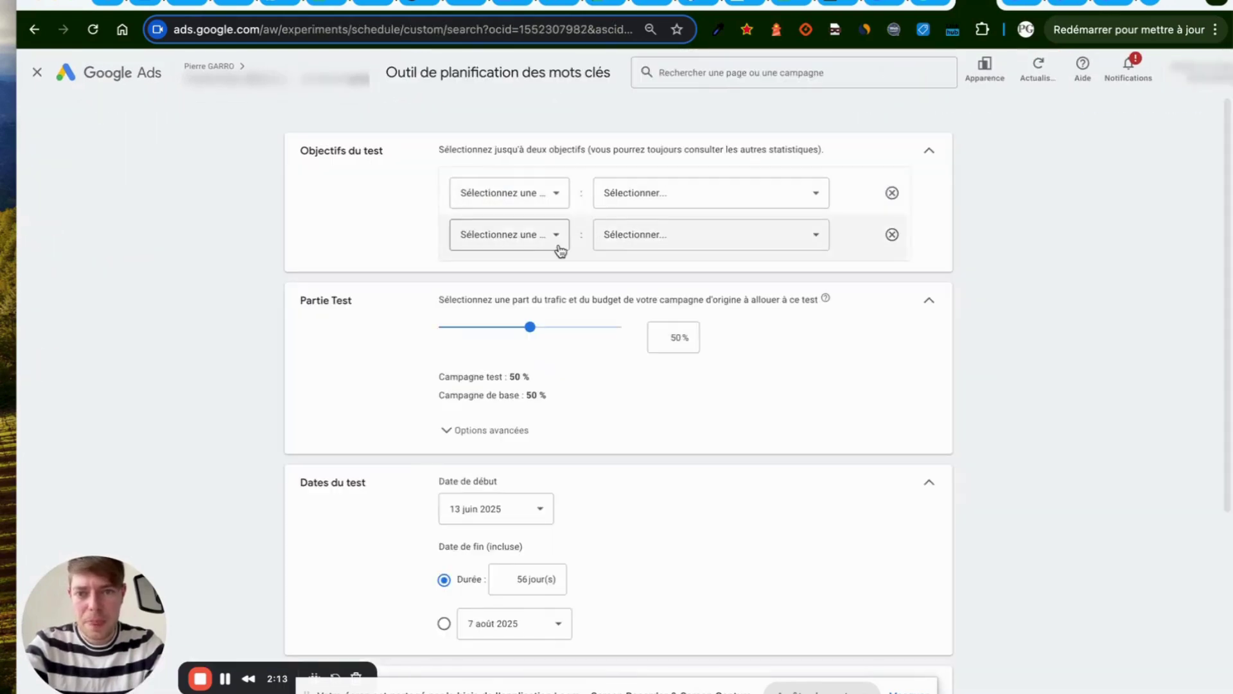
pyautogui.click(558, 194)
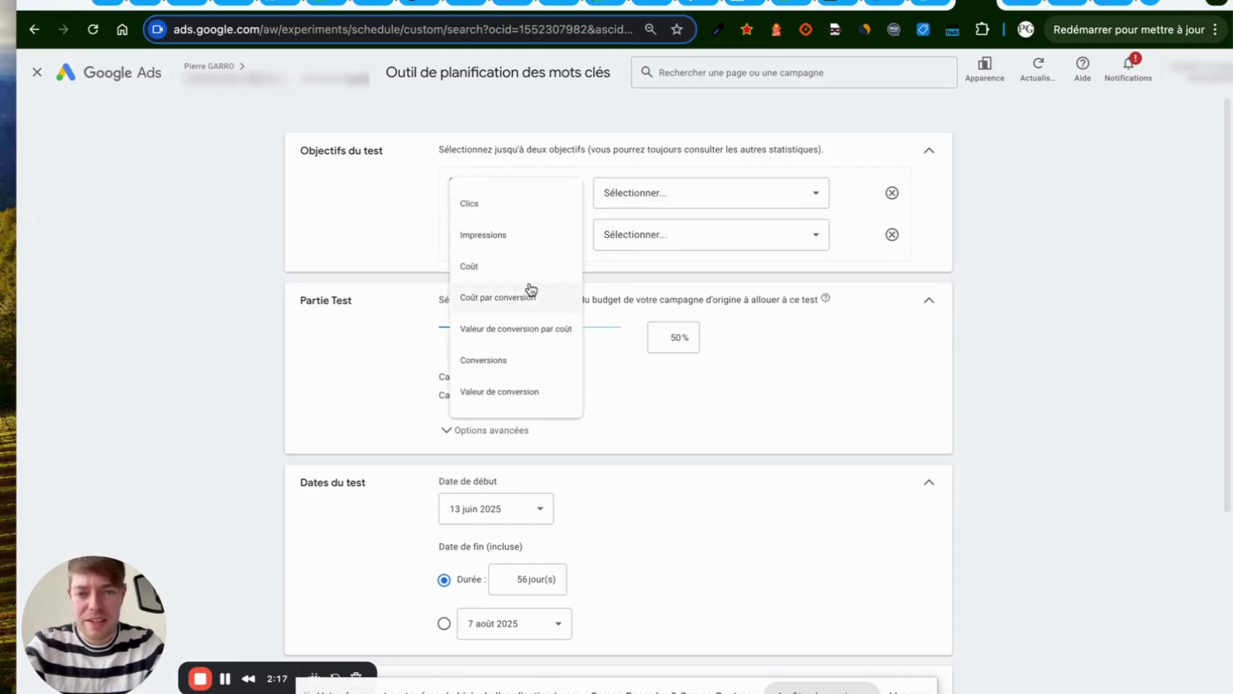
pyautogui.click(505, 359)
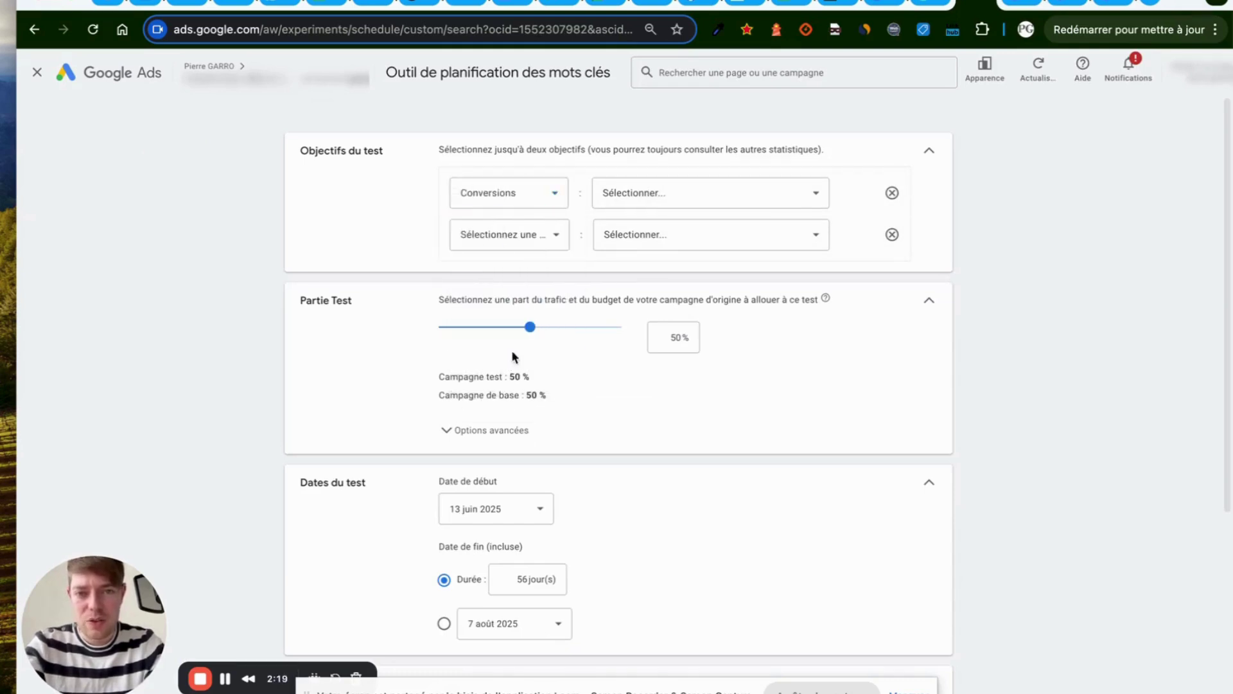
pyautogui.click(767, 204)
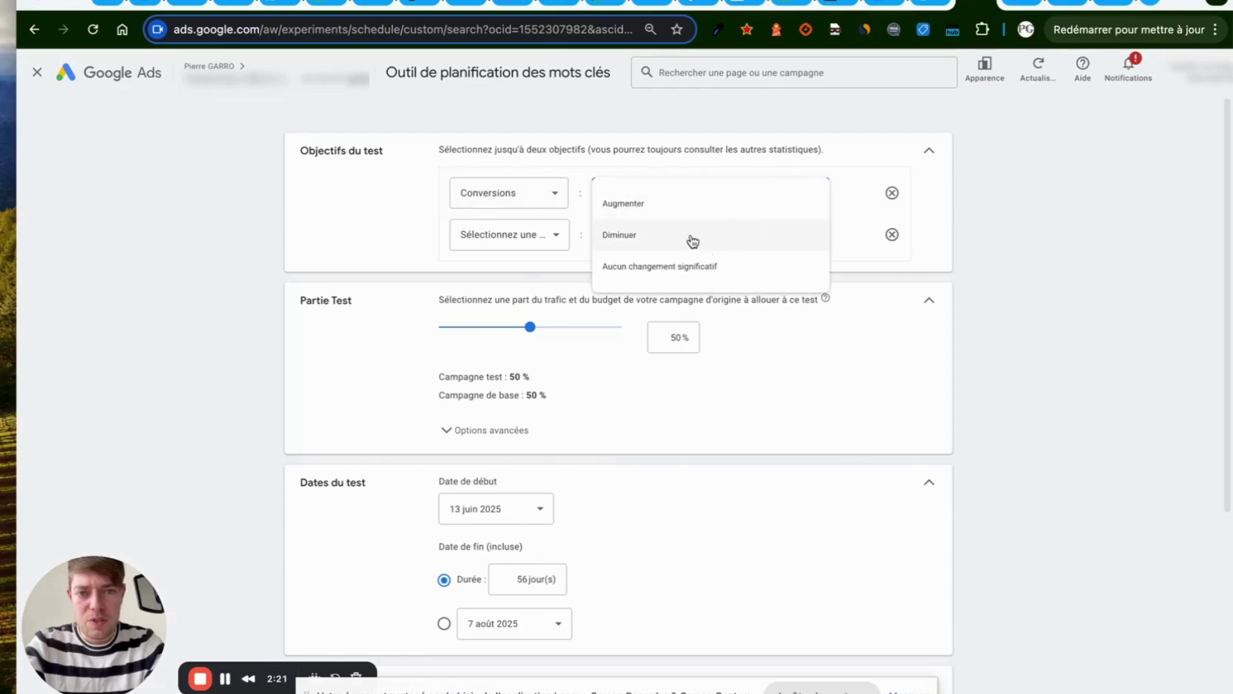
pyautogui.click(682, 212)
# Set the second test objective to Coût par conversion: Diminuer
pyautogui.click(553, 236)
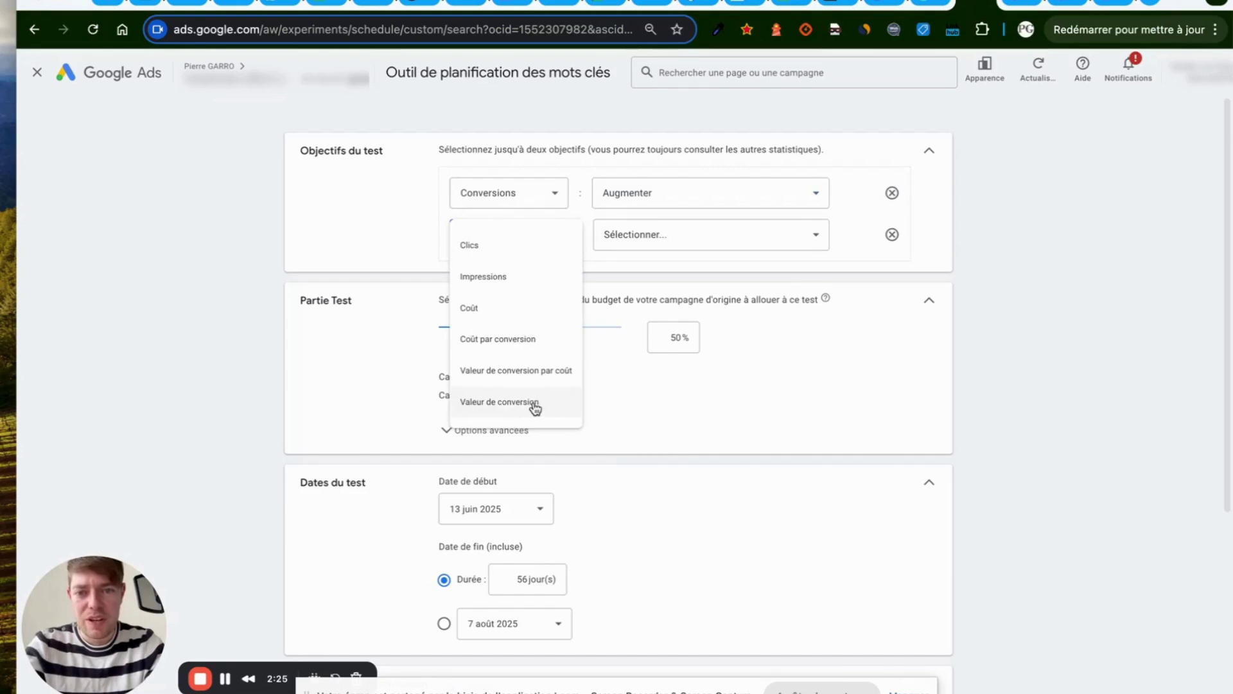
pyautogui.click(523, 343)
pyautogui.click(816, 240)
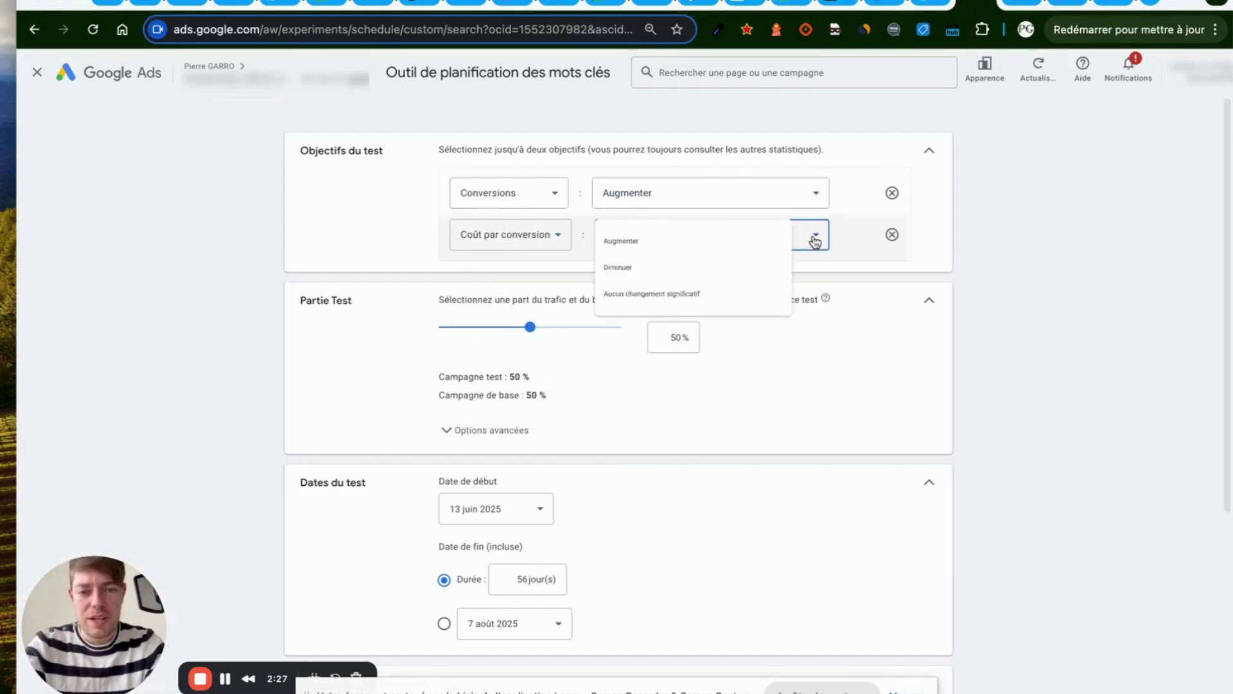
pyautogui.click(669, 276)
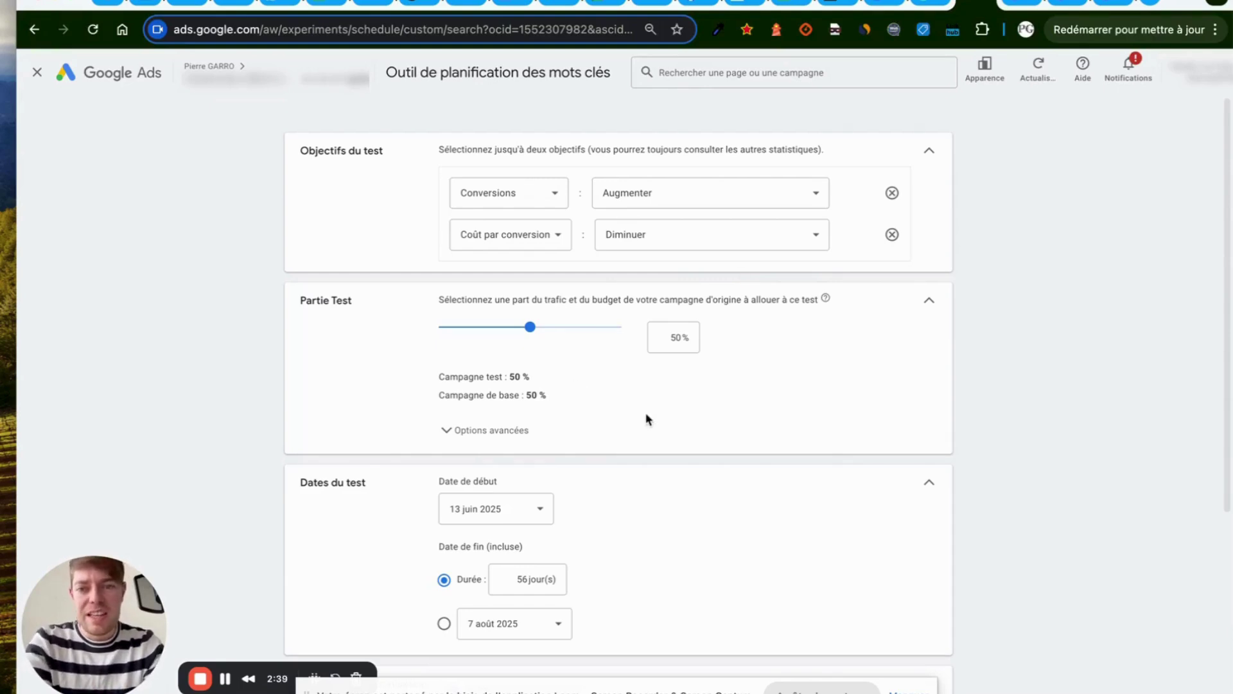
# Keep the share of traffic and budget allocated to the test campaign at 50 %
pyautogui.scroll(-2, 647, 418)
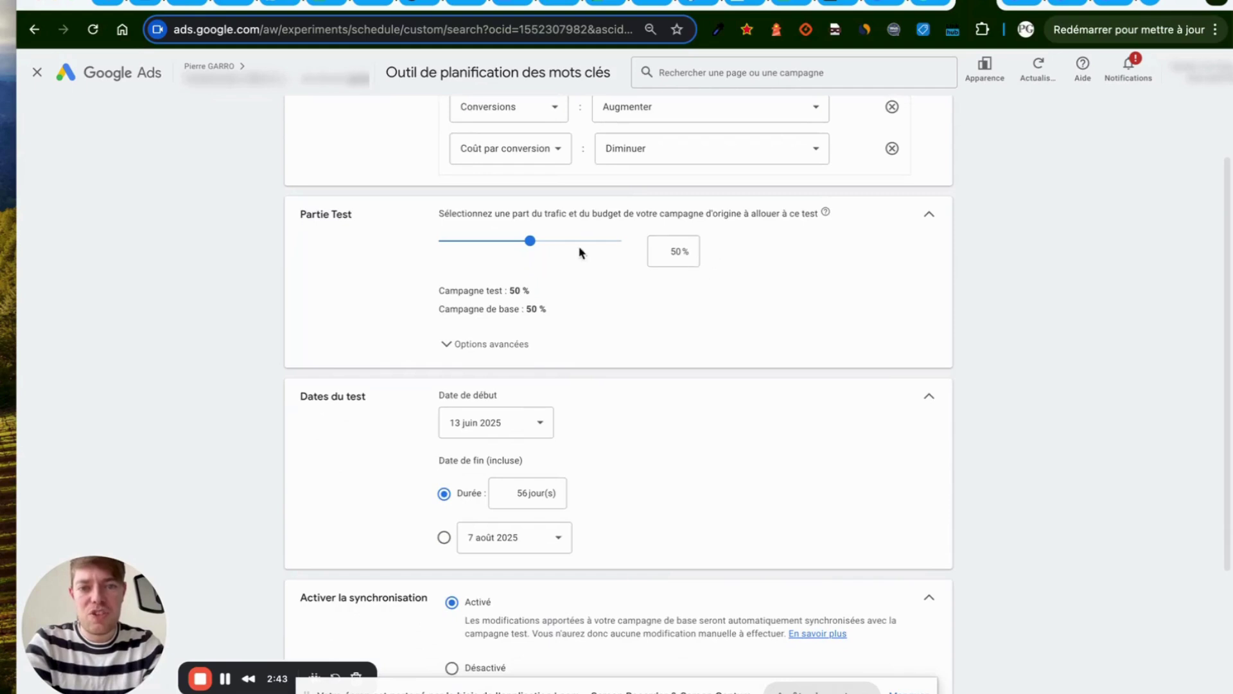
pyautogui.moveTo(529, 243)
pyautogui.mouseDown()
pyautogui.moveTo(564, 243)
pyautogui.moveTo(531, 243)
pyautogui.mouseUp()
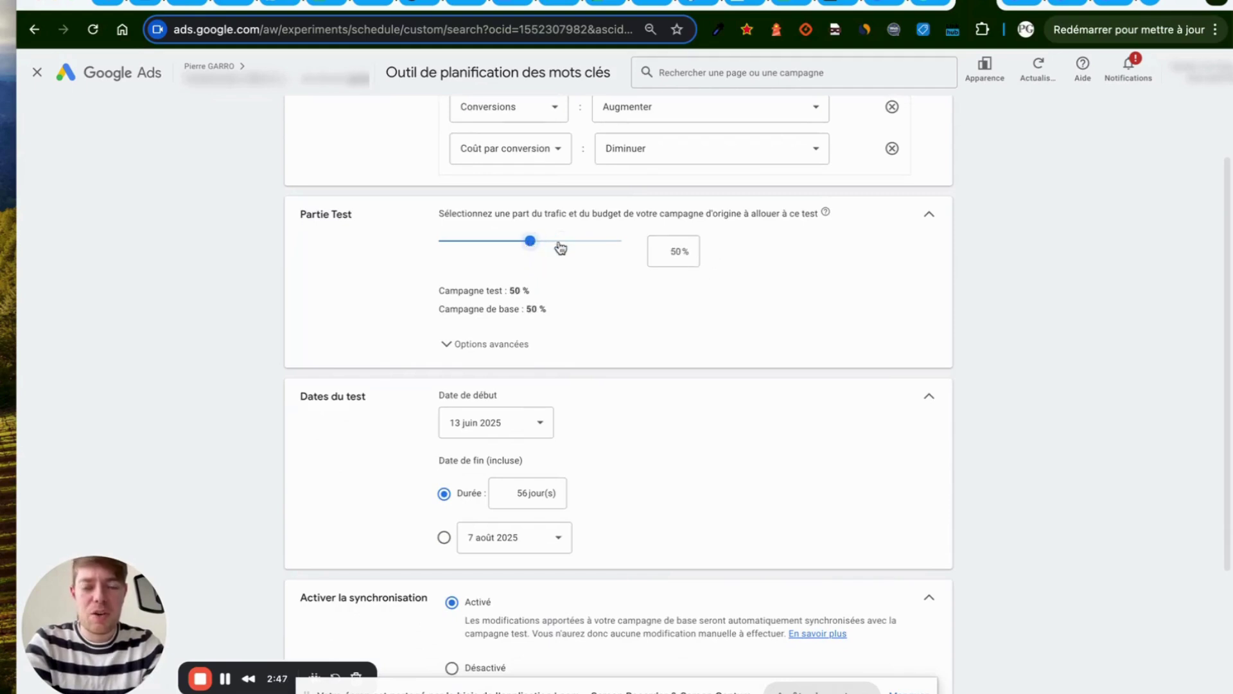
pyautogui.scroll(-2, 714, 312)
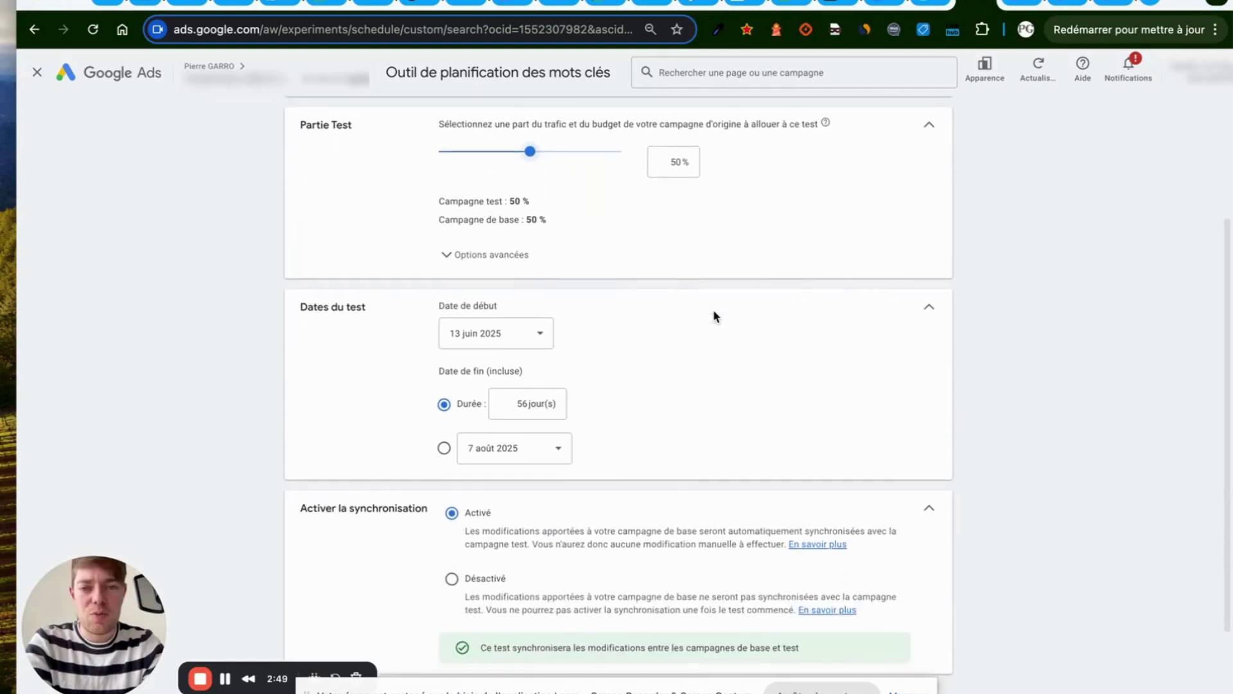
pyautogui.scroll(-1, 715, 316)
pyautogui.scroll(2, 714, 316)
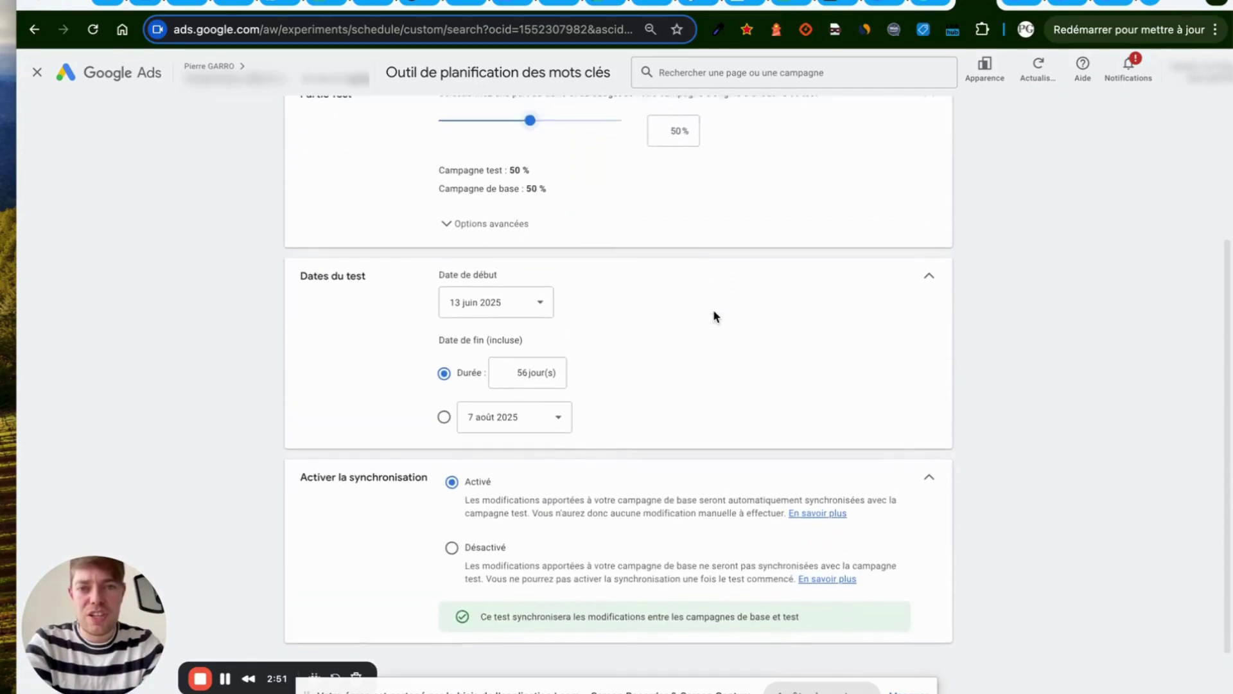
pyautogui.scroll(-1, 714, 316)
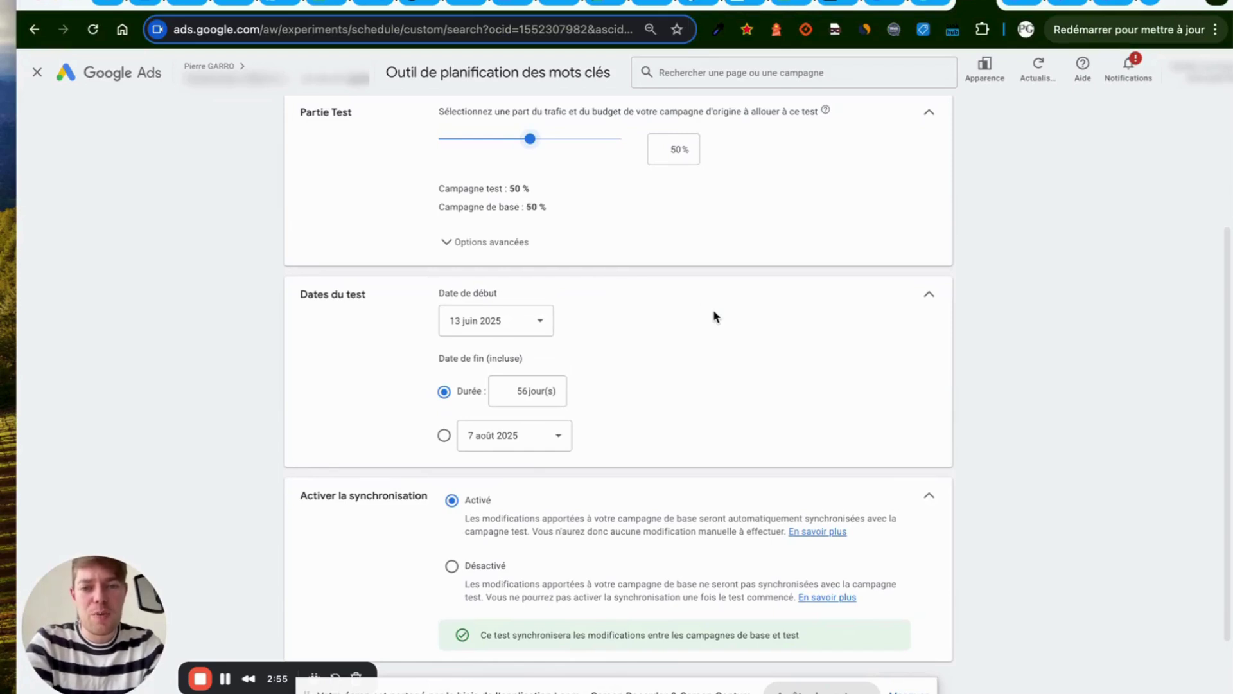
# Set the test duration to 30 days
pyautogui.scroll(-2, 713, 314)
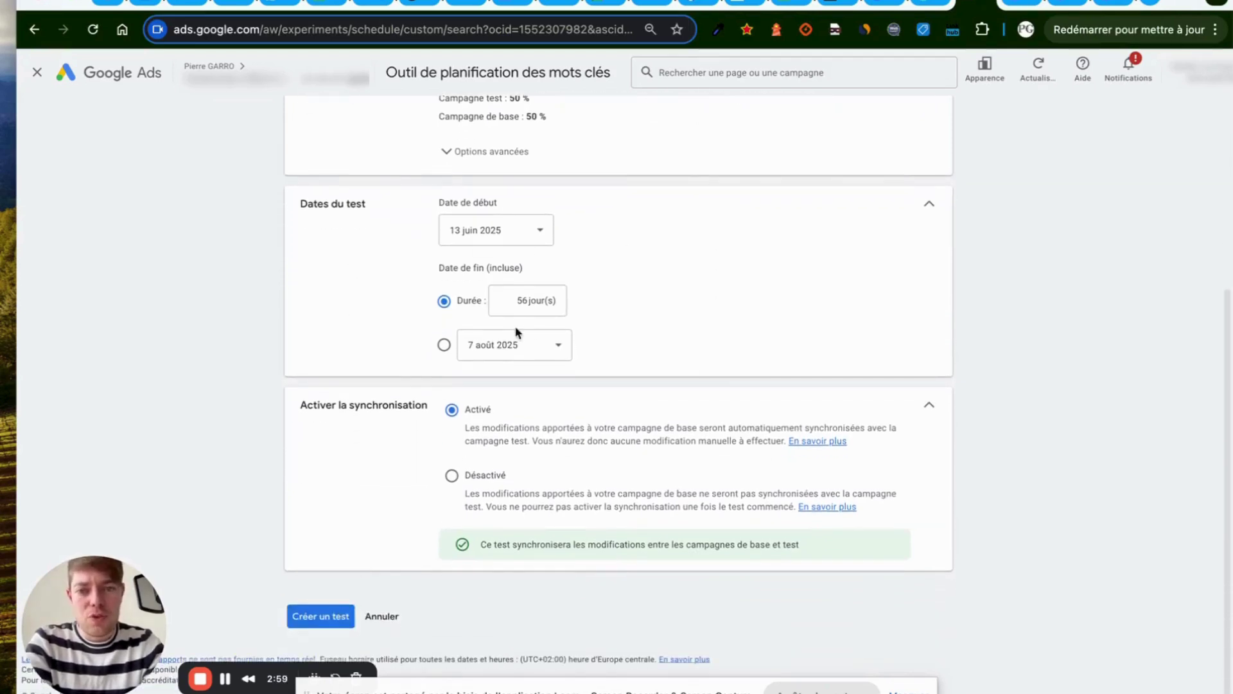
pyautogui.click(523, 300)
pyautogui.press('BackSpace')
pyautogui.press('BackSpace')
pyautogui.write('30')
pyautogui.click(732, 302)
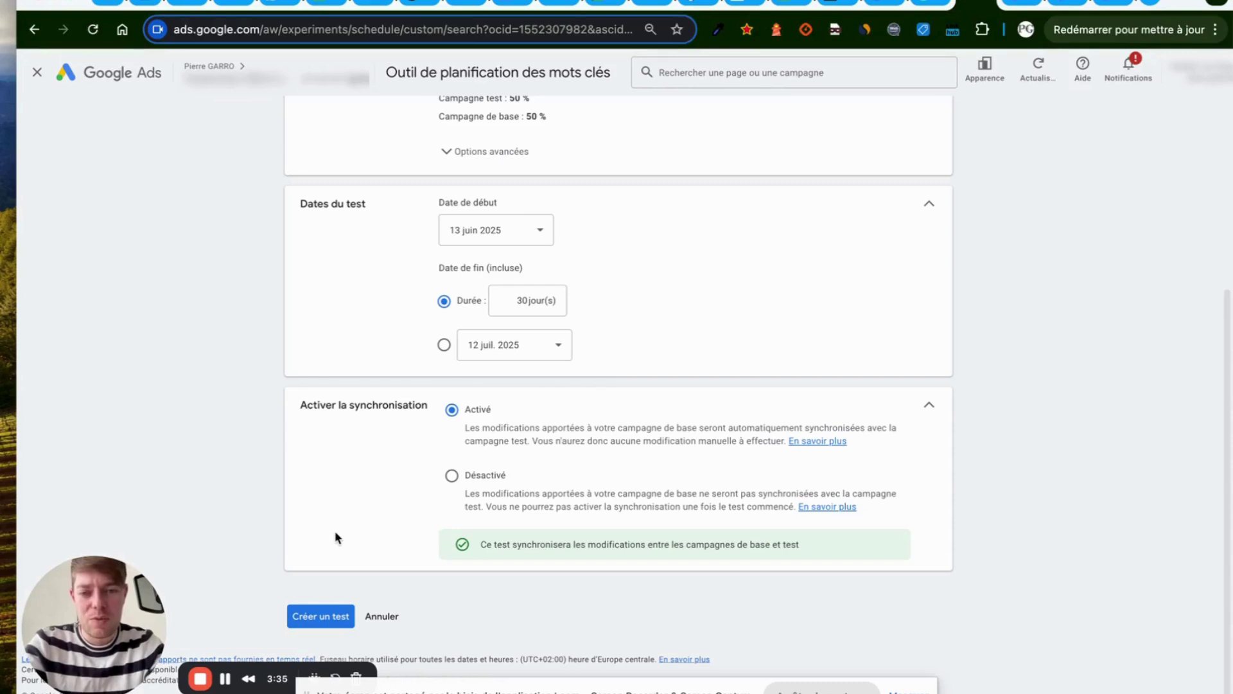
# Keep synchronisation between the base and test campaigns set to Activé and create the test
pyautogui.click(451, 475)
pyautogui.click(452, 410)
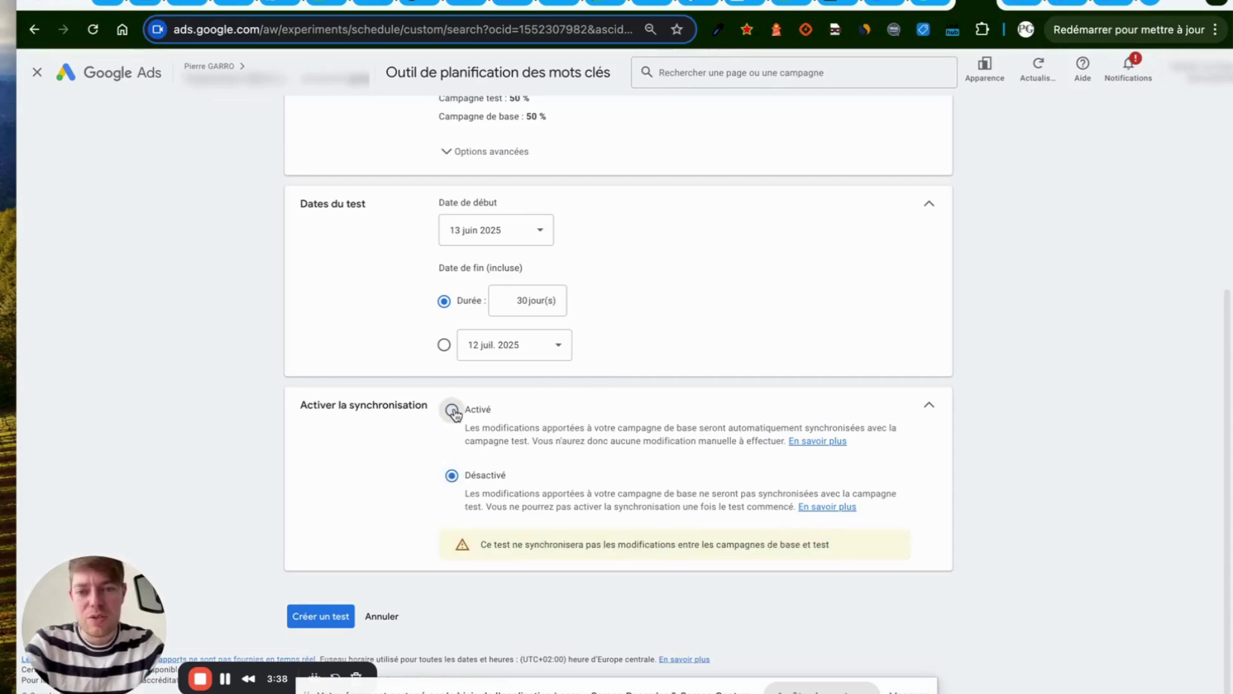
pyautogui.click(314, 616)
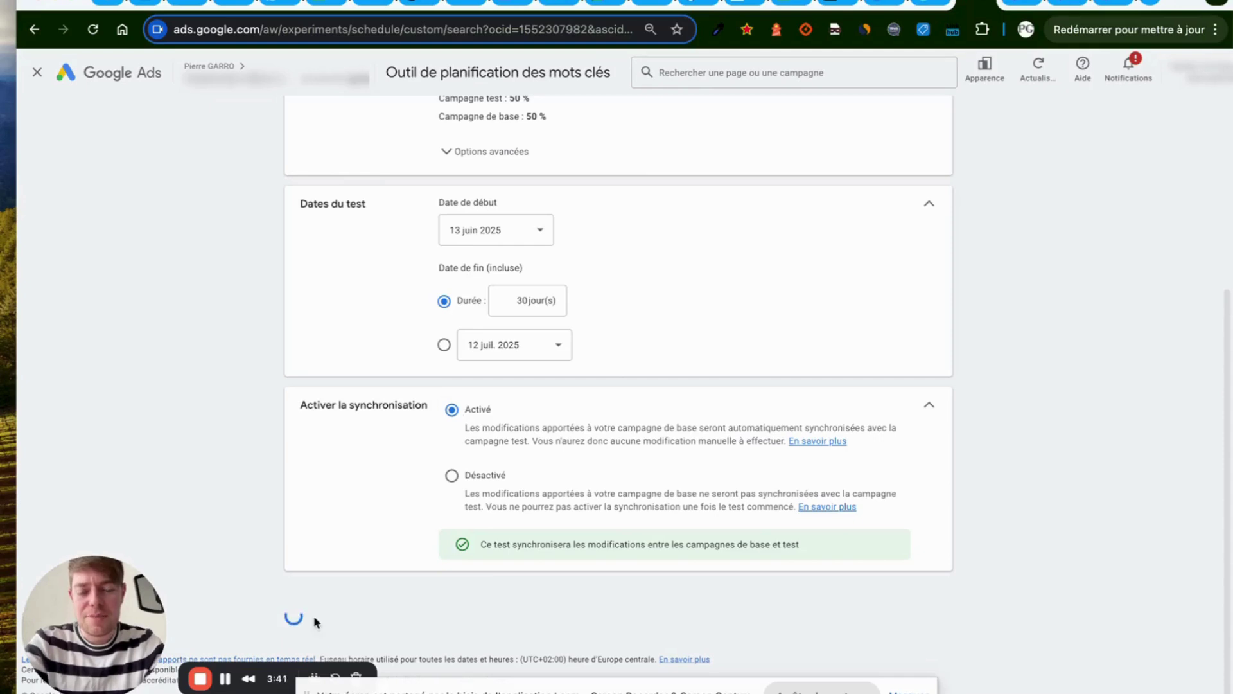